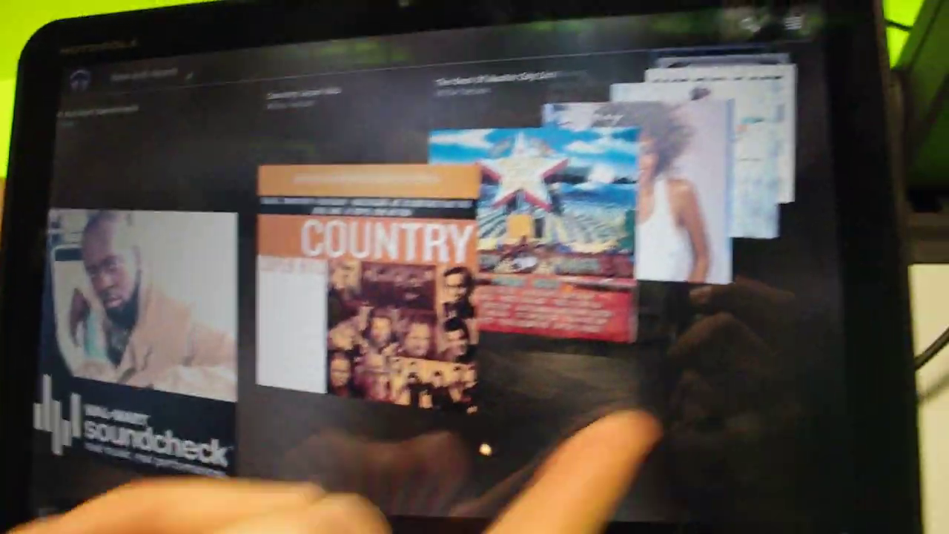
Flip the carousel past Country, Three Days Grace and The Verve Pipe to Between the Sheets.
left_click_drag(637, 433, 223, 434)
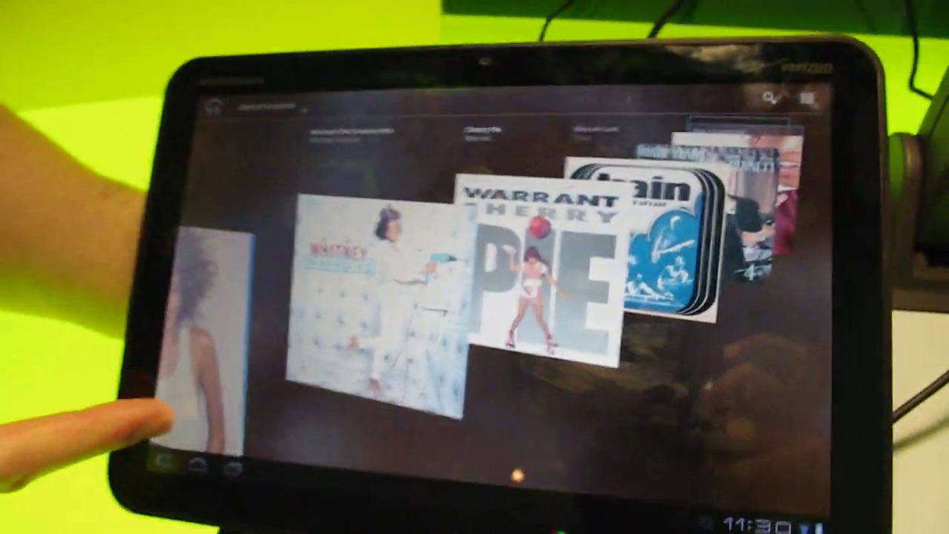
mouse_move(163, 422)
left_mouse_down()
mouse_move(630, 422)
mouse_move(193, 404)
left_mouse_up()
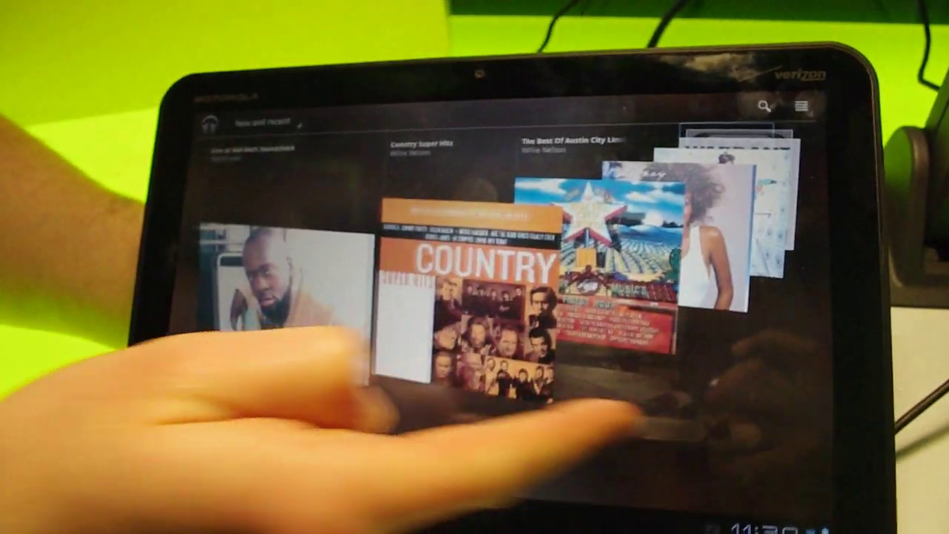
left_click_drag(675, 370, 252, 445)
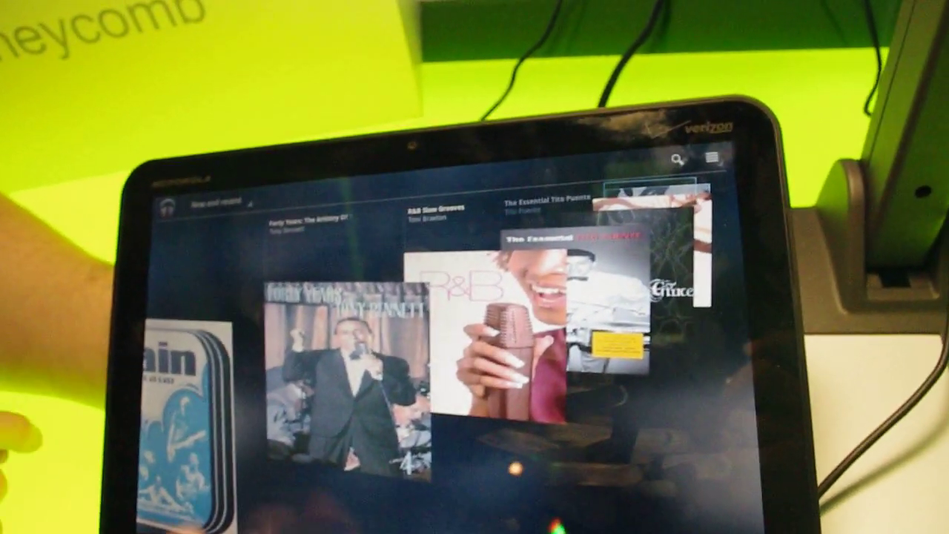
left_click_drag(474, 404, 412, 404)
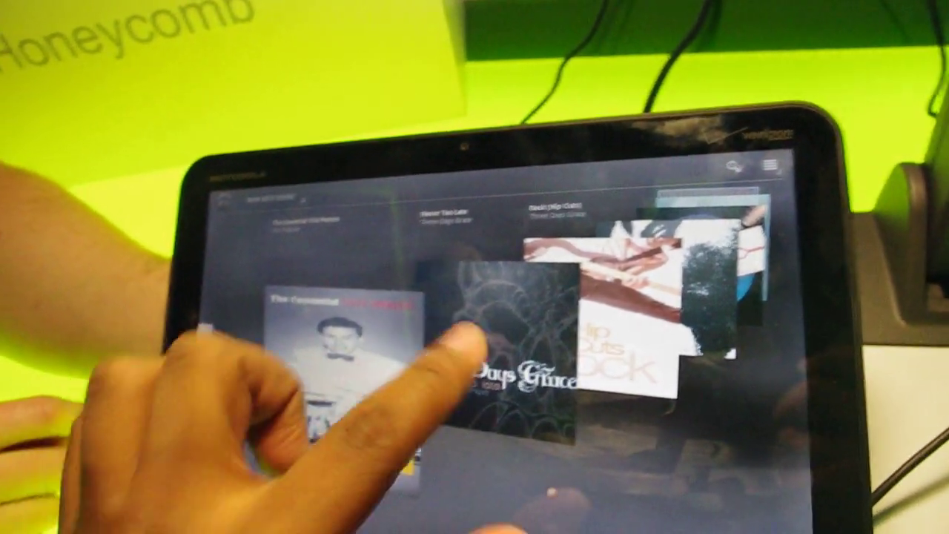
mouse_move(477, 334)
left_mouse_down()
mouse_move(304, 434)
mouse_move(160, 404)
left_mouse_up()
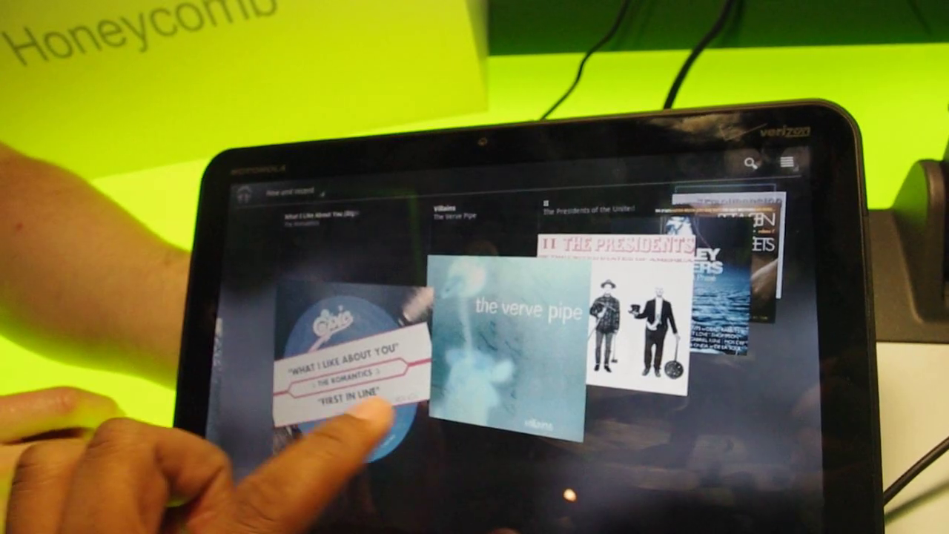
left_click_drag(378, 412, 230, 445)
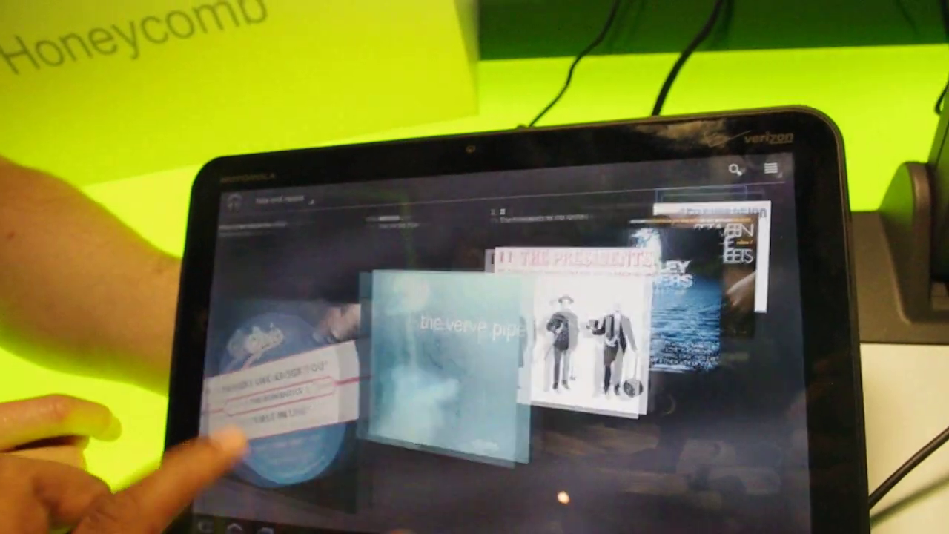
left_click_drag(401, 445, 348, 454)
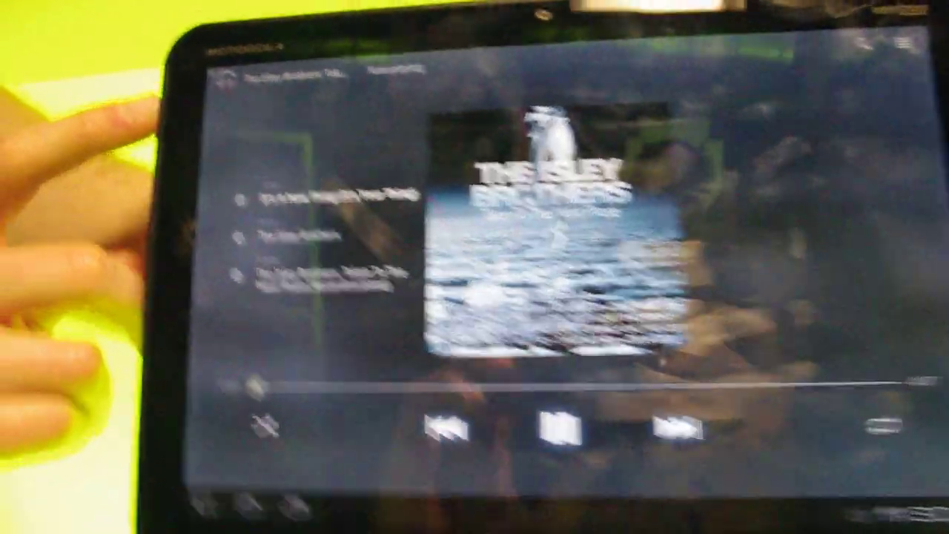
Raise the media volume, then pause and resume the Isley Brothers track.
key("XF86AudioRaiseVolume")
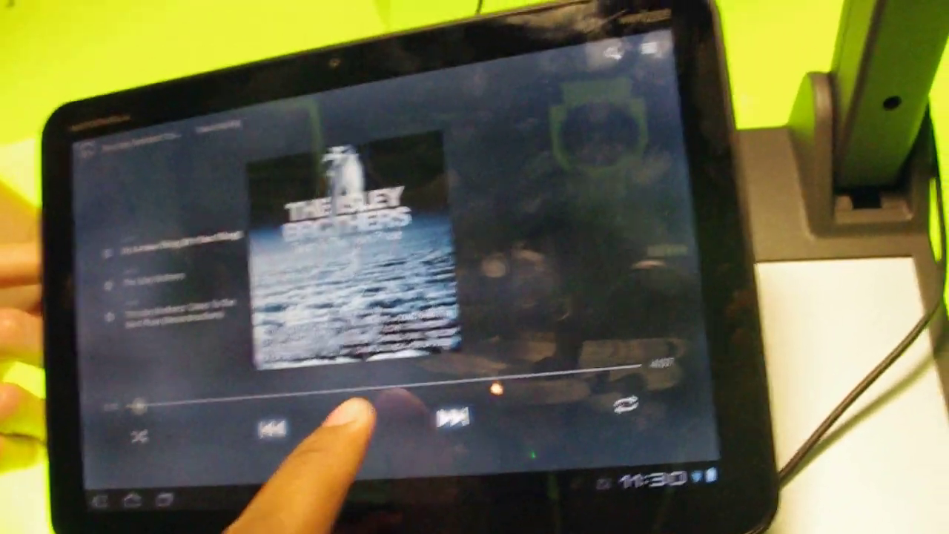
left_click(362, 421)
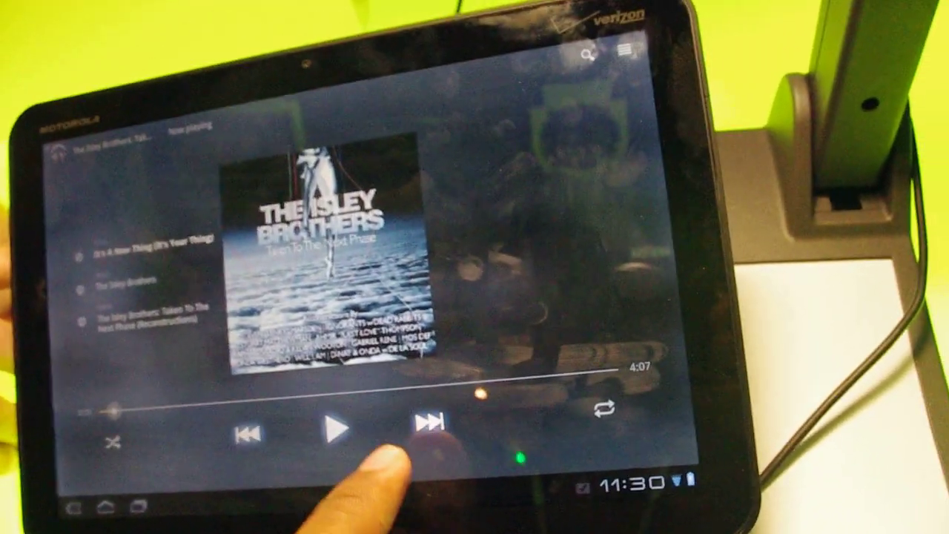
left_click(300, 439)
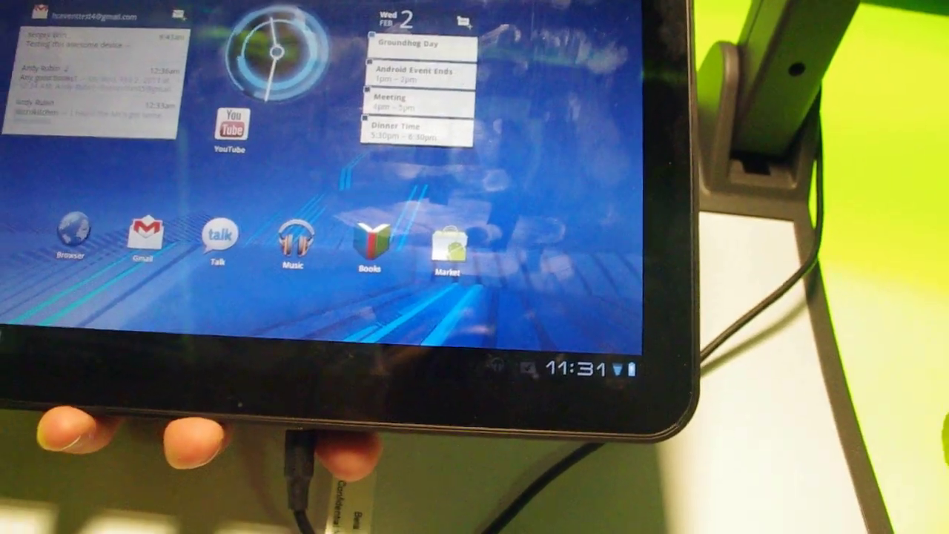
Pause the Isley Brothers track from its status-bar notification, then reopen the player.
left_click(510, 362)
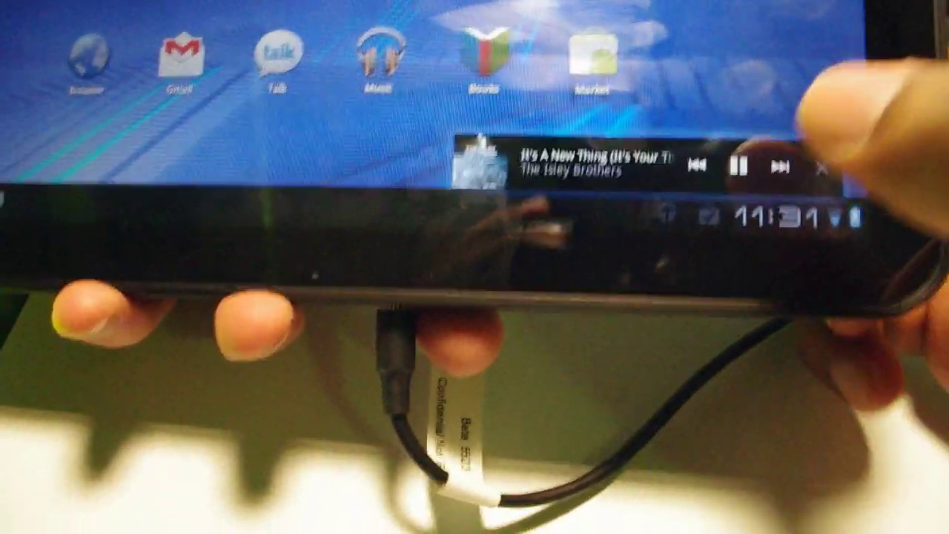
left_click(777, 178)
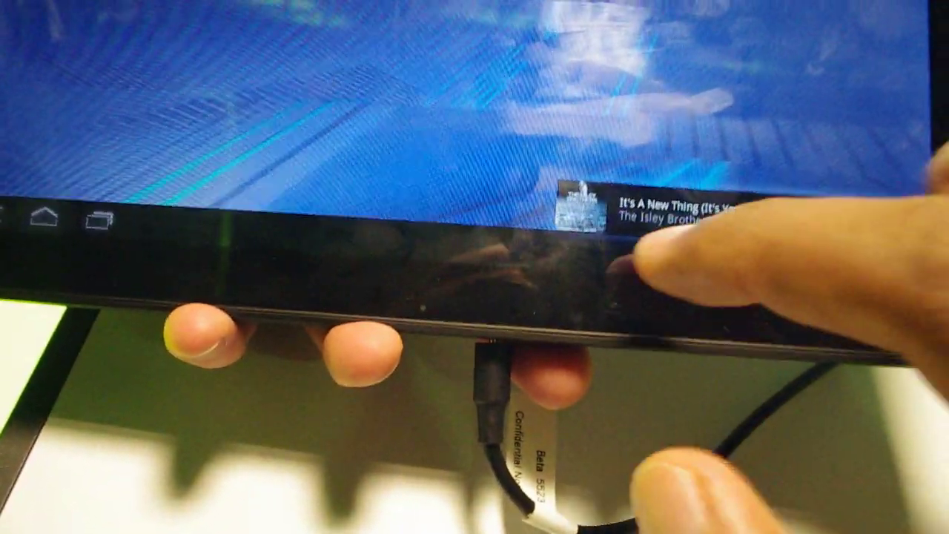
left_click(652, 211)
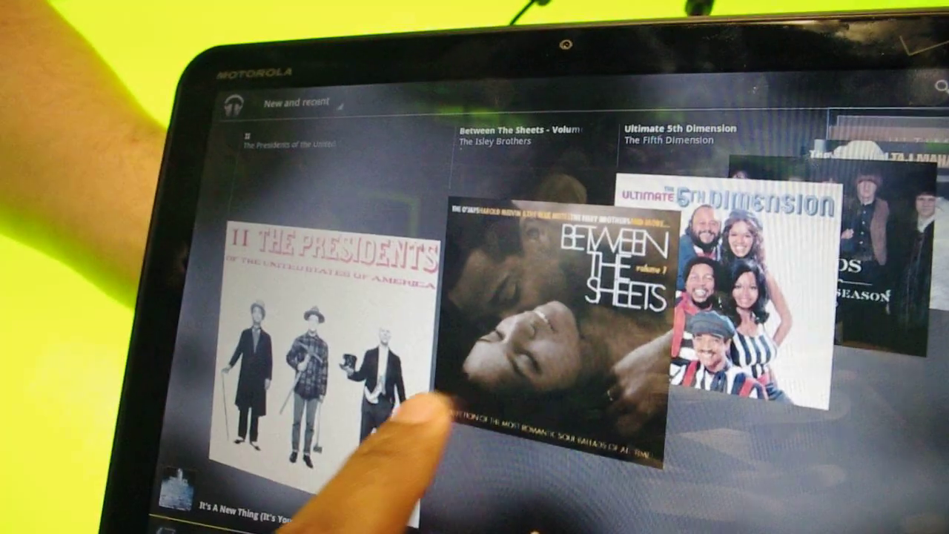
Advance the carousel to the 5th Dimension album and return to New and recent.
left_click_drag(434, 404, 274, 454)
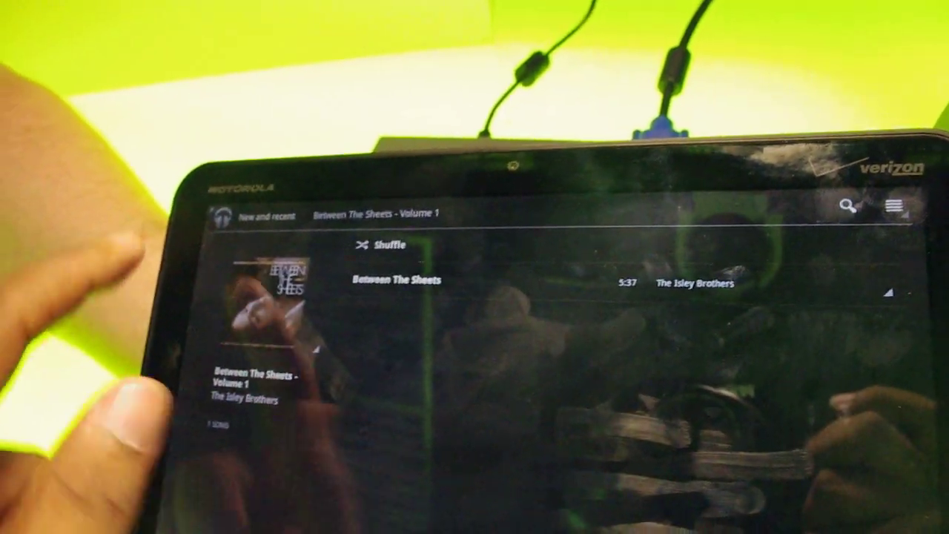
left_click(182, 245)
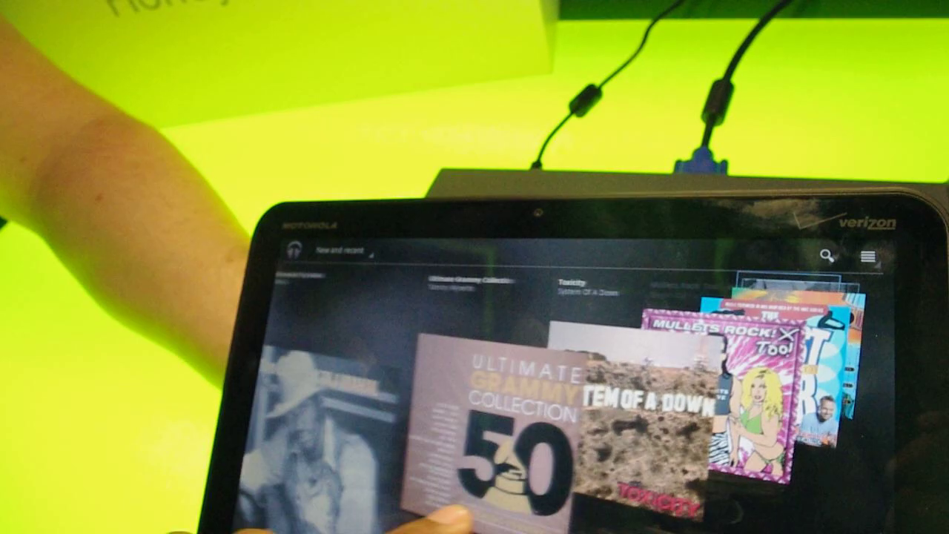
Flip the carousel past The Biggest Loser to the R&B and Contemporary Christmas albums.
left_click_drag(437, 515, 289, 526)
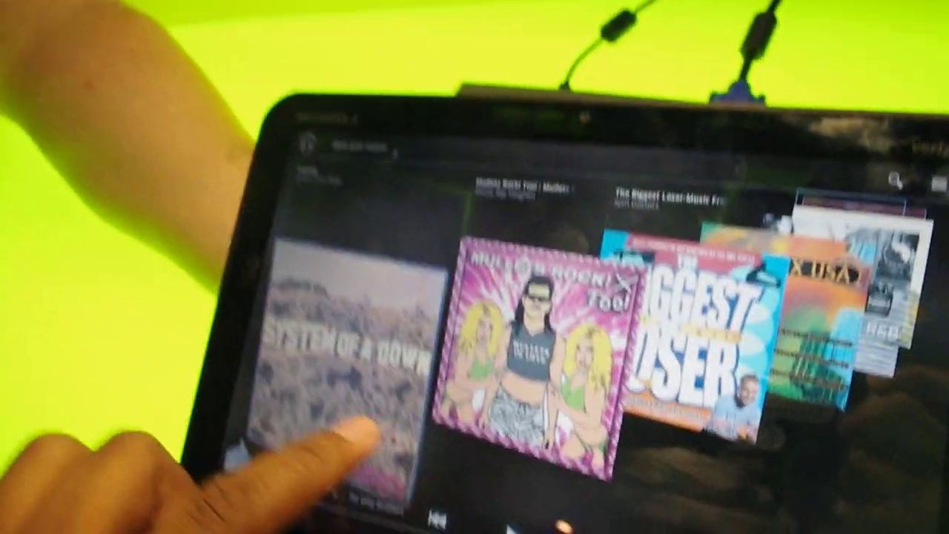
left_click_drag(349, 435, 201, 392)
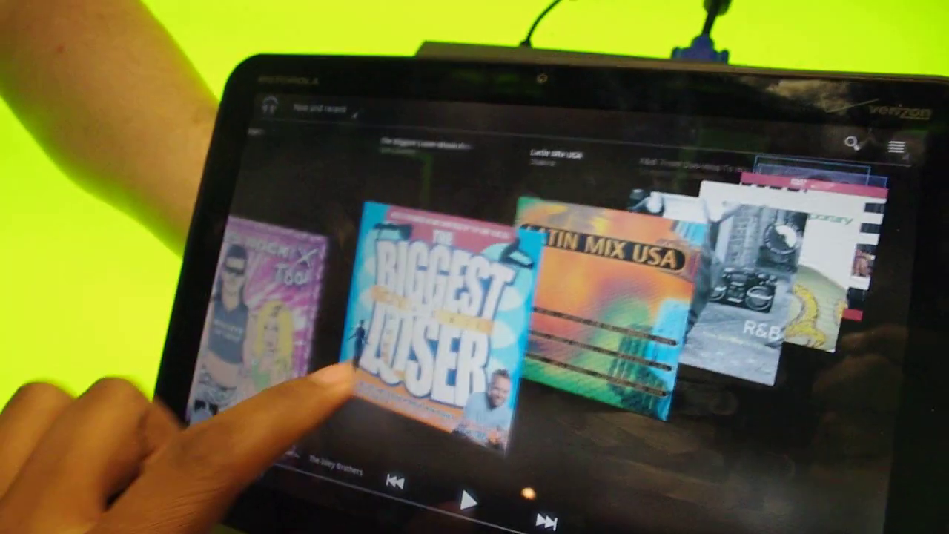
left_click_drag(344, 378, 212, 381)
left_click_drag(423, 402, 275, 392)
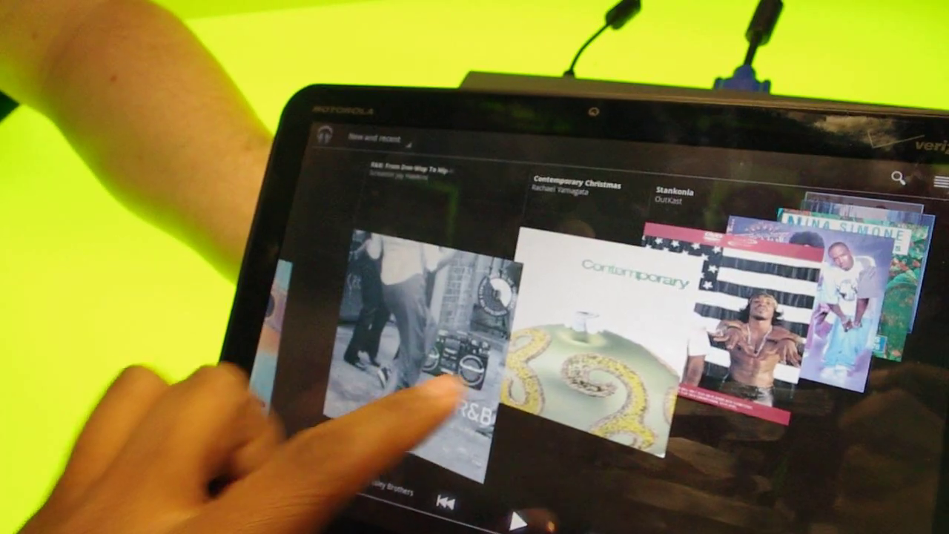